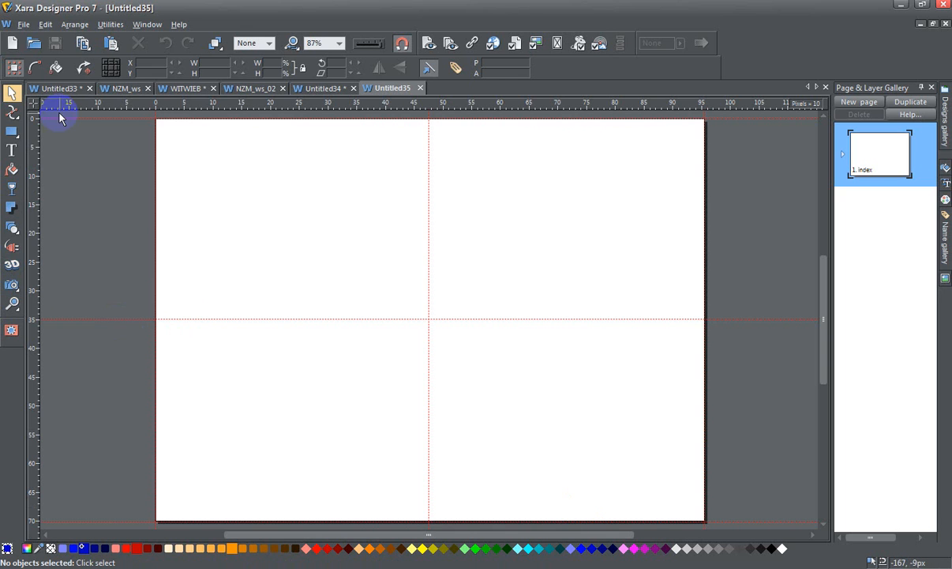
Step: Import the photo Middelburg 04 and place it in the page's upper-left corner
left_click(22, 24)
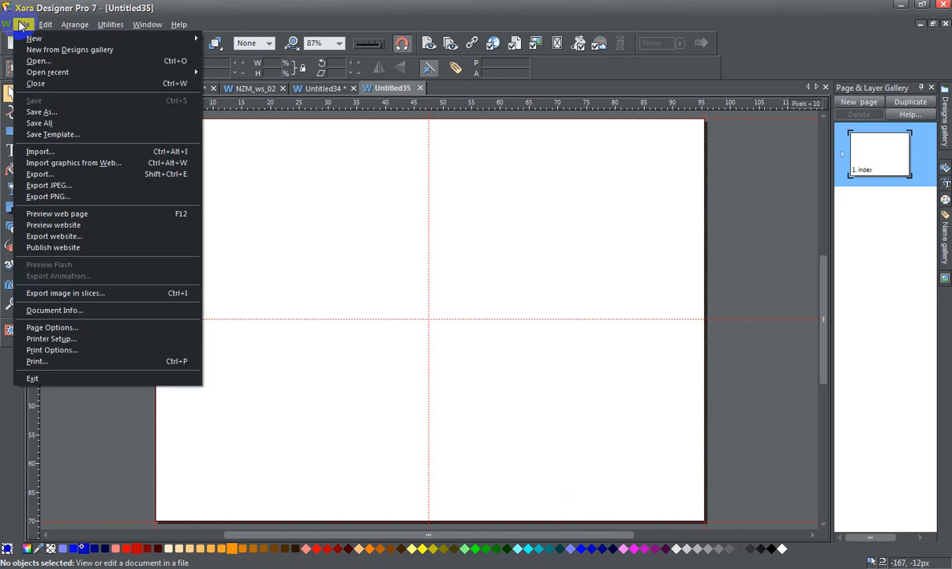
left_click(63, 153)
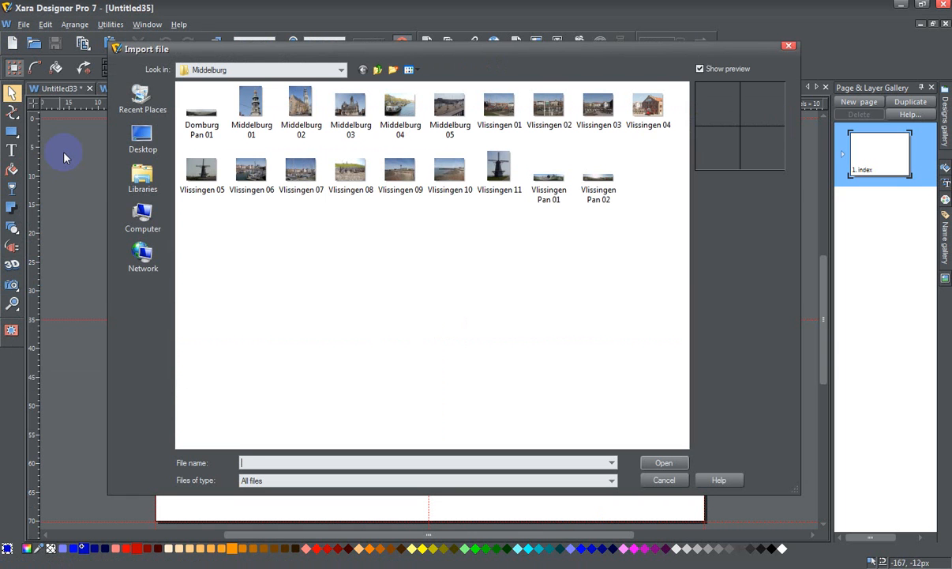
left_click(401, 111)
left_click(656, 466)
left_click_drag(447, 325, 322, 231)
Step: Import the photo Middelburg 03 and place it in the page's upper-right corner
mouse_move(114, 46)
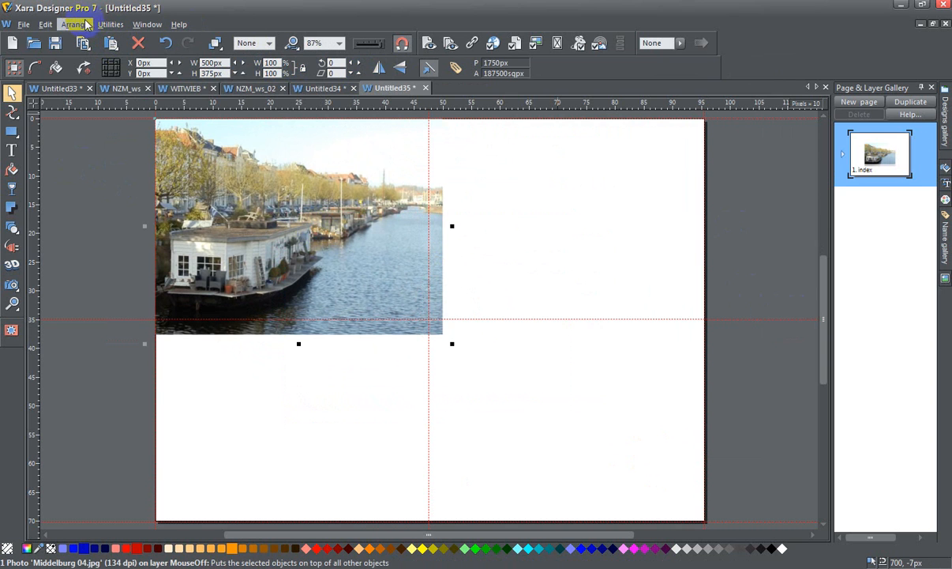
left_click(24, 24)
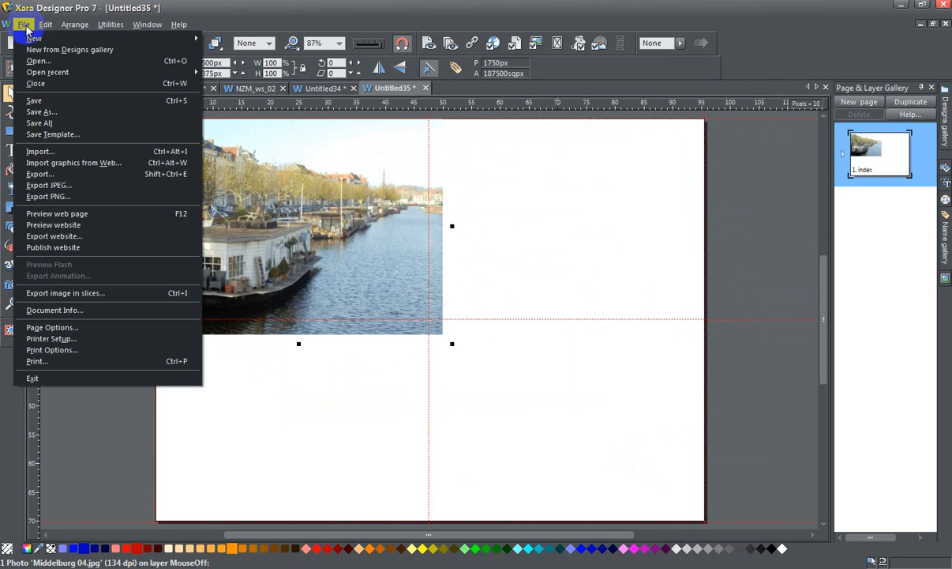
left_click(79, 151)
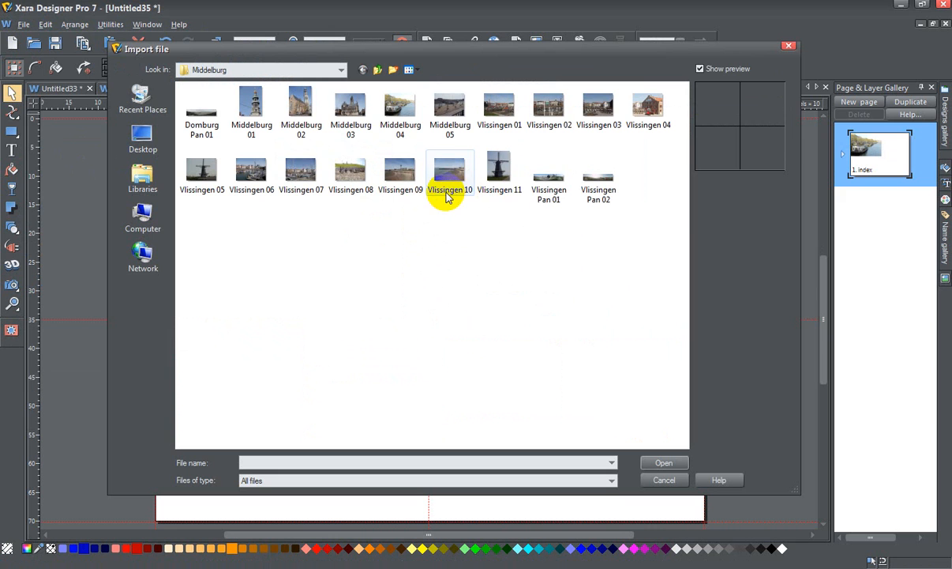
left_click(346, 120)
left_click(662, 461)
left_click_drag(560, 365, 623, 233)
Step: Scale both photos down proportionally to about 350 px high so they end at the horizontal centre guideline
left_click(369, 255)
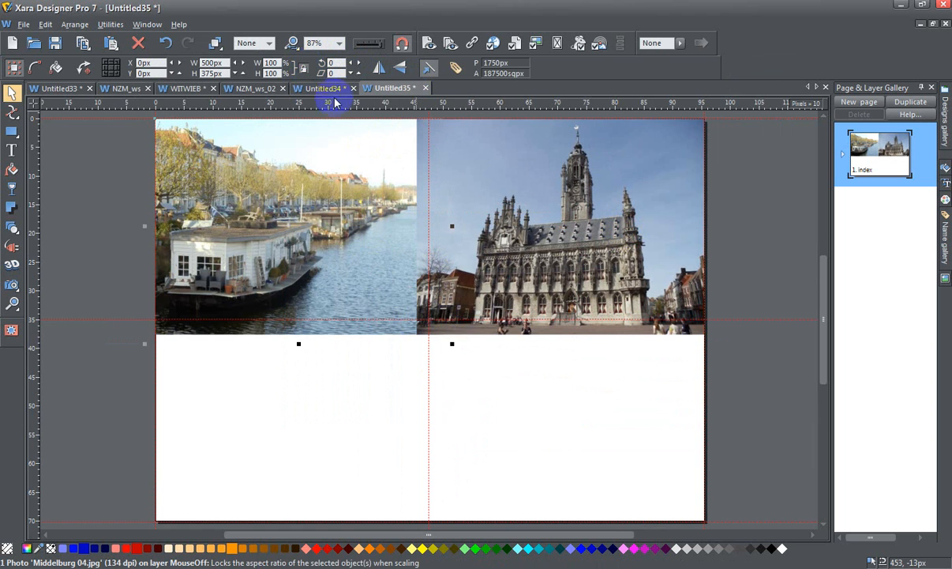
left_click_drag(452, 344, 427, 324)
left_click(470, 243)
left_click(344, 249)
left_click(516, 366)
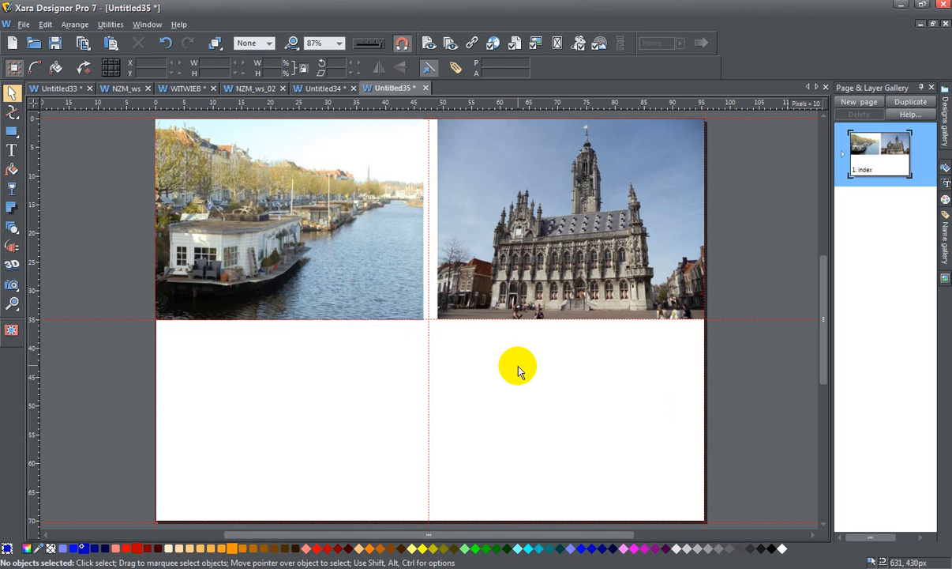
Step: Expand the index page's layers and add a new layer named "color photo 1"
left_click(841, 154)
left_click(277, 194)
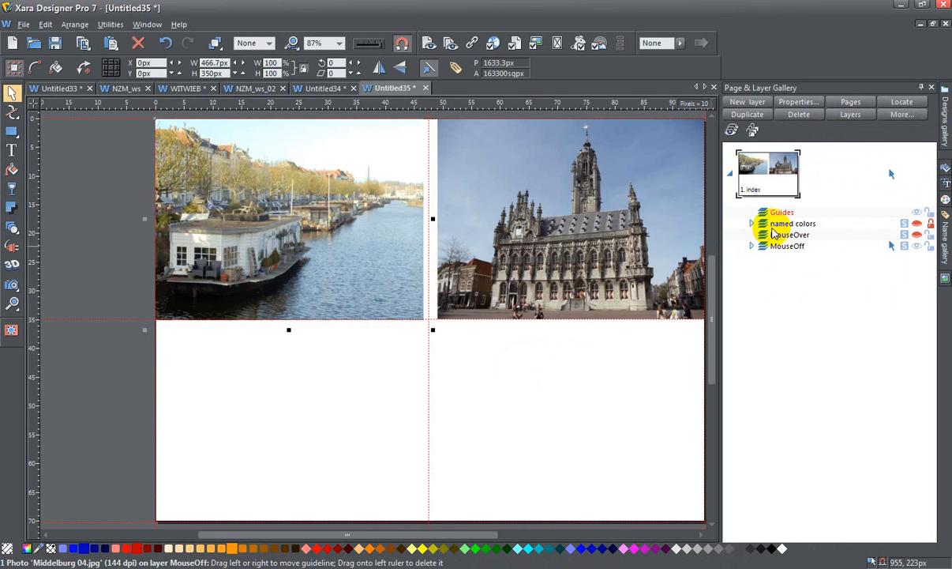
left_click(782, 247)
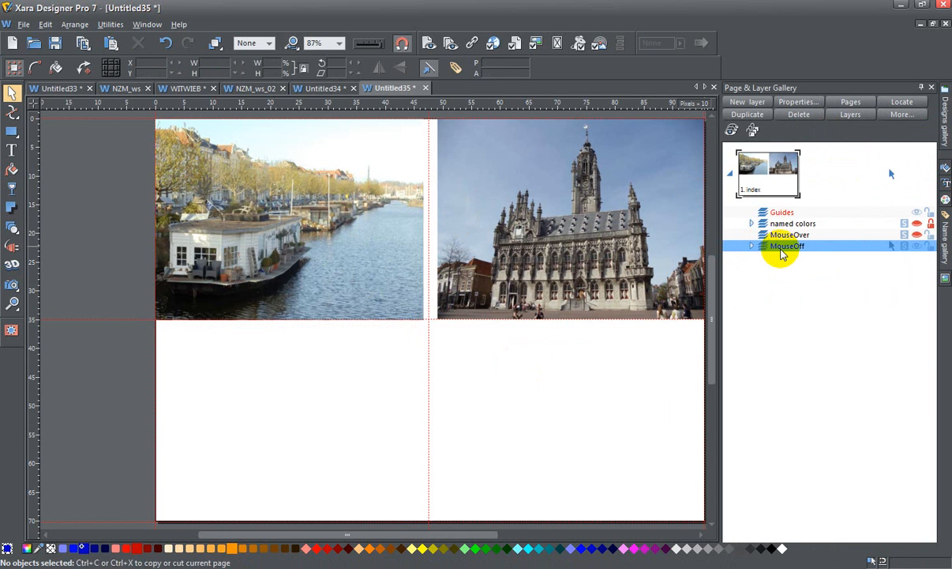
left_click(749, 102)
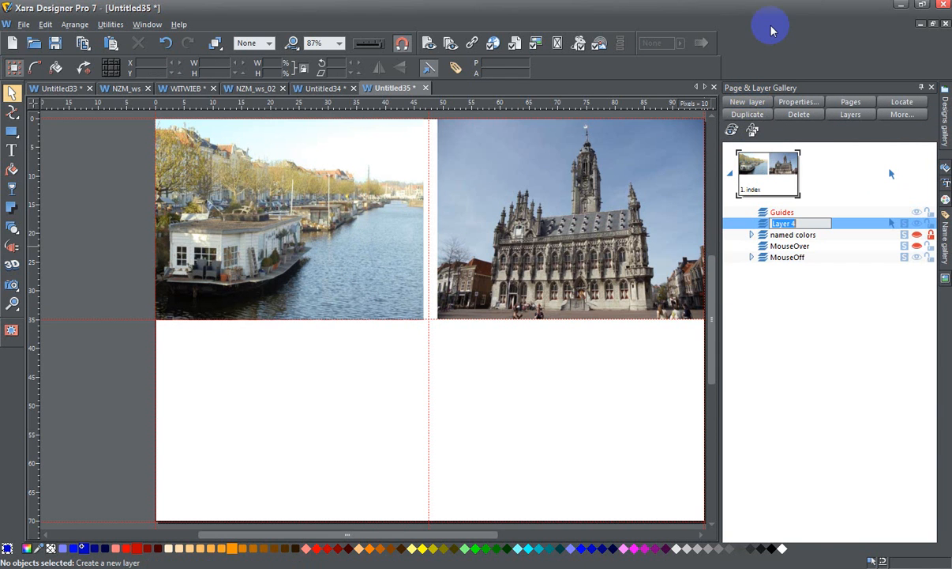
type("color photo 1")
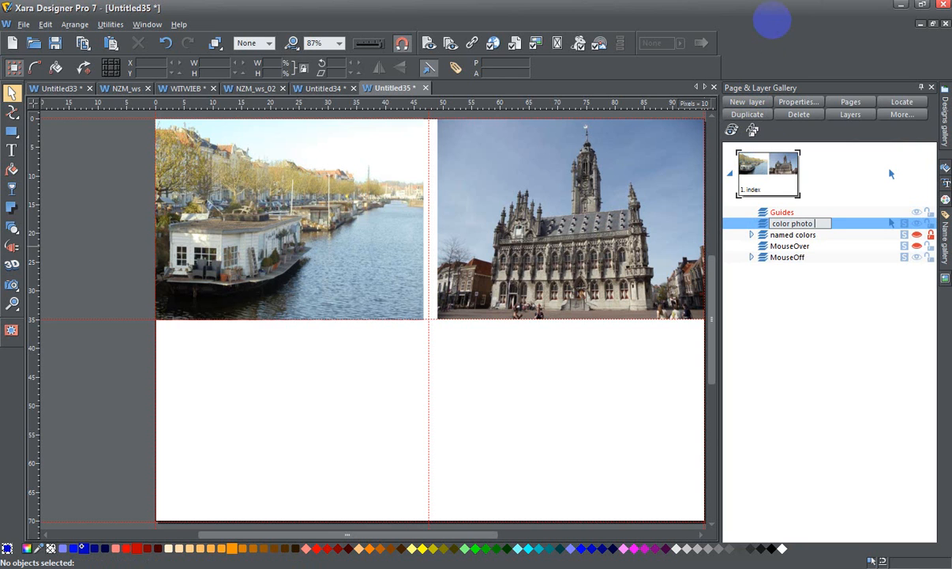
key("Return")
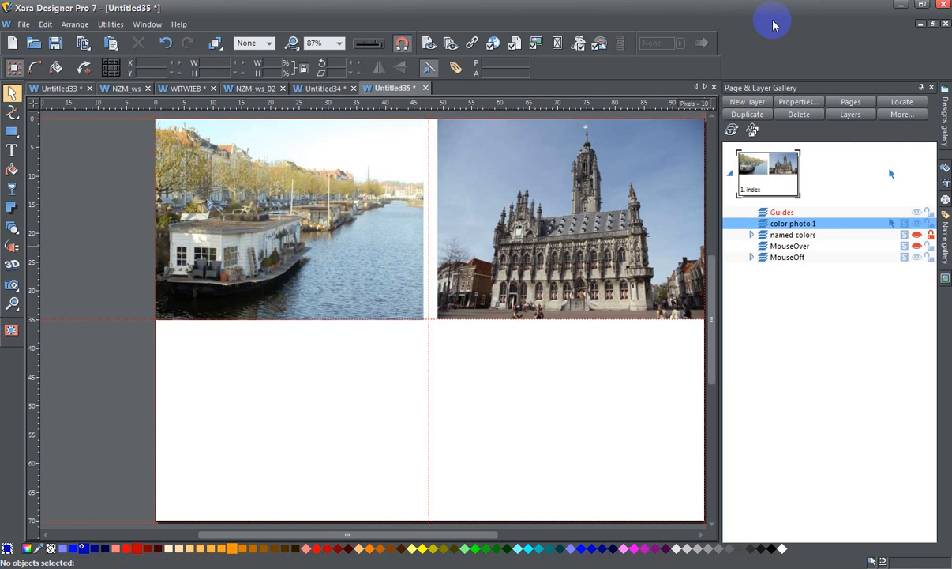
Step: Add another new layer named "color photo 2"
left_click(575, 208)
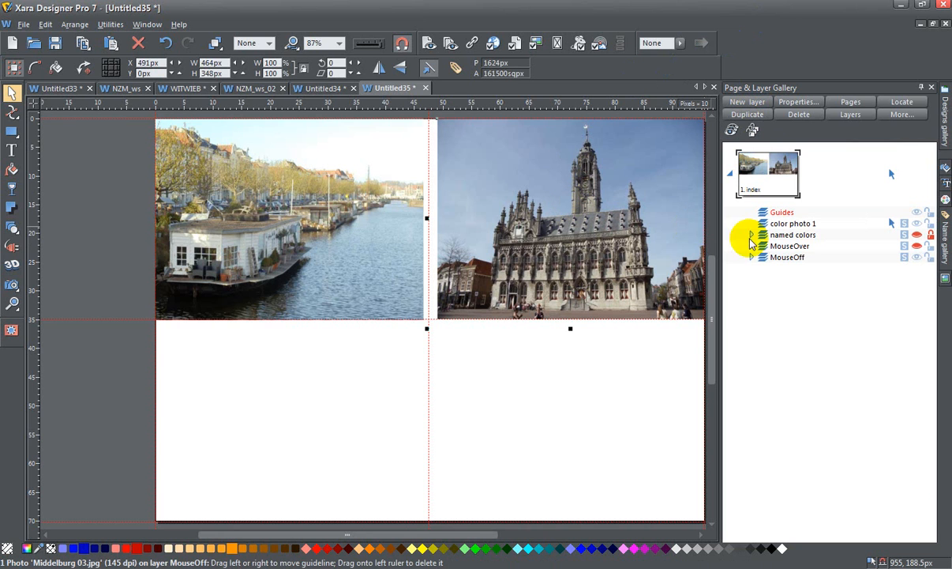
left_click(780, 257)
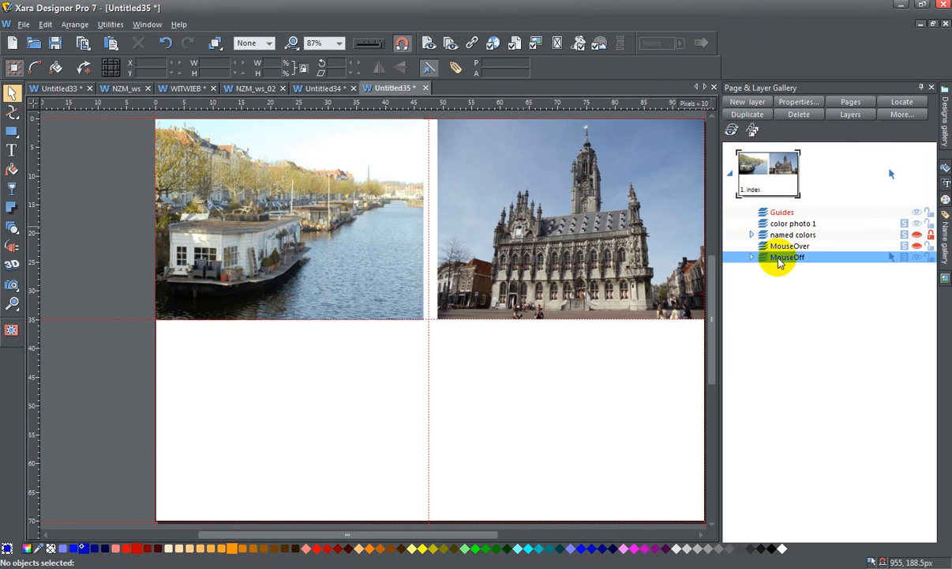
left_click(747, 102)
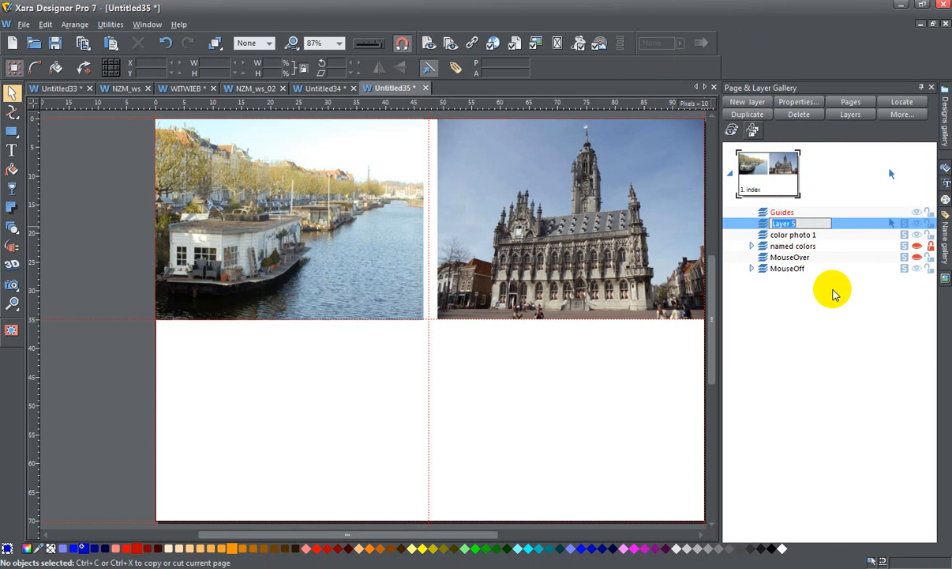
type("color photo 2")
key("Return")
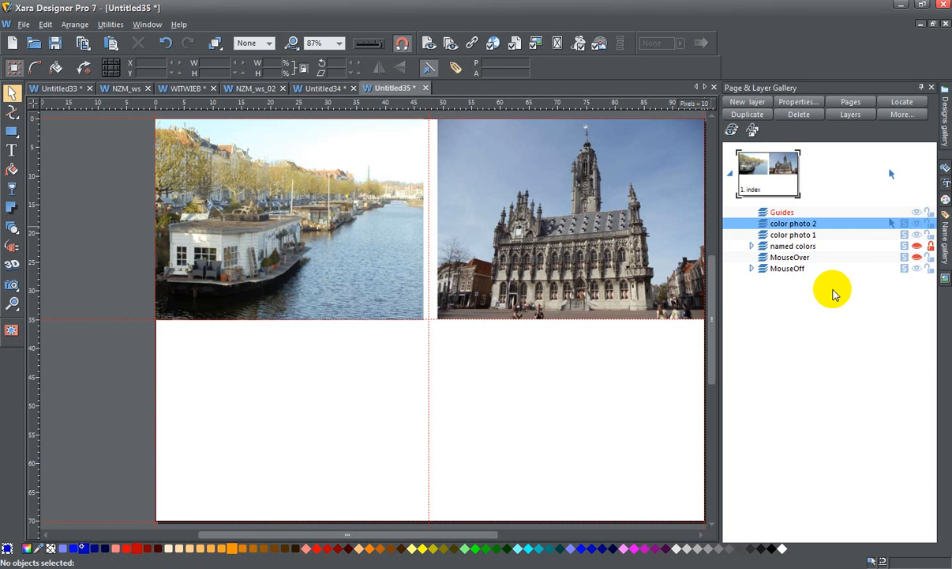
Step: Copy the houseboat photo in place onto the color photo 1 layer, and hide and lock that layer
left_click(355, 245)
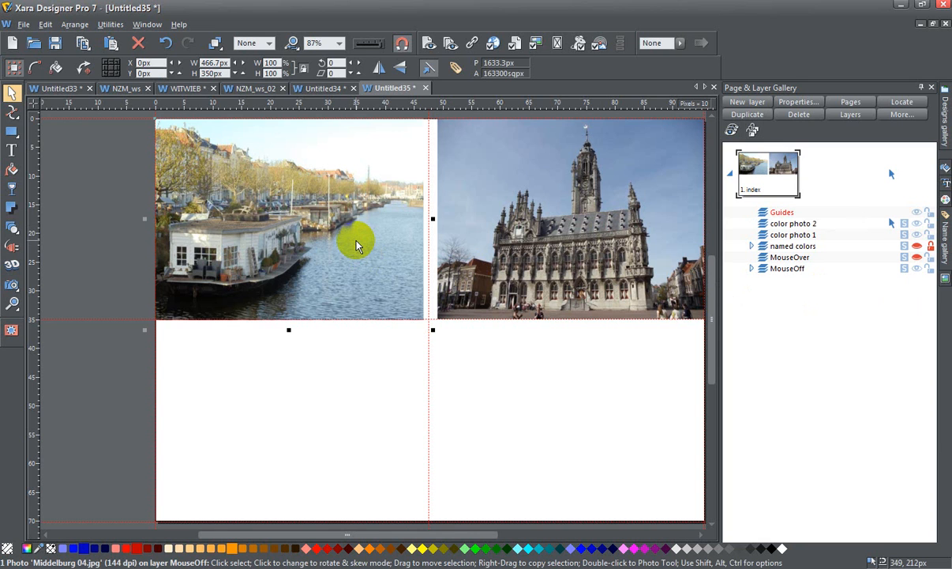
left_click(796, 237)
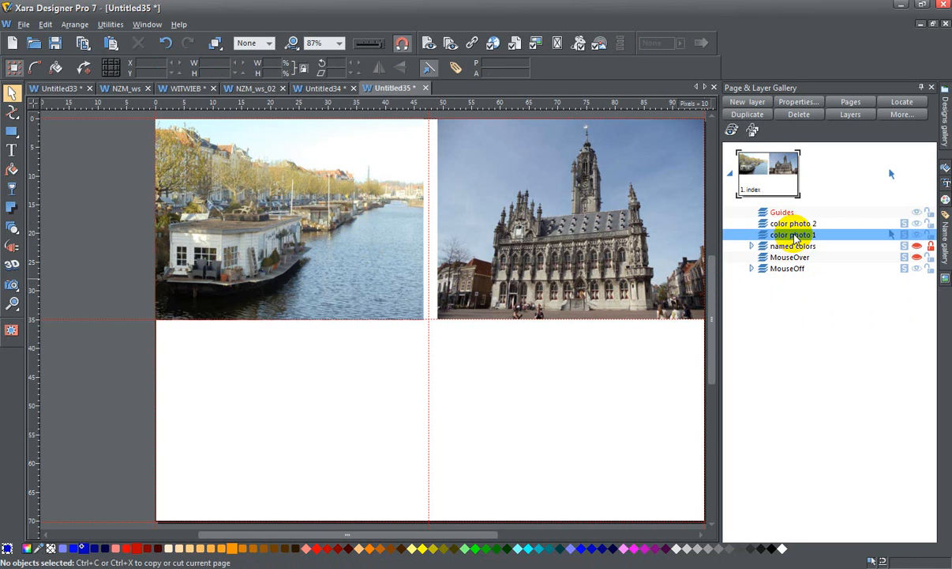
left_click(796, 237)
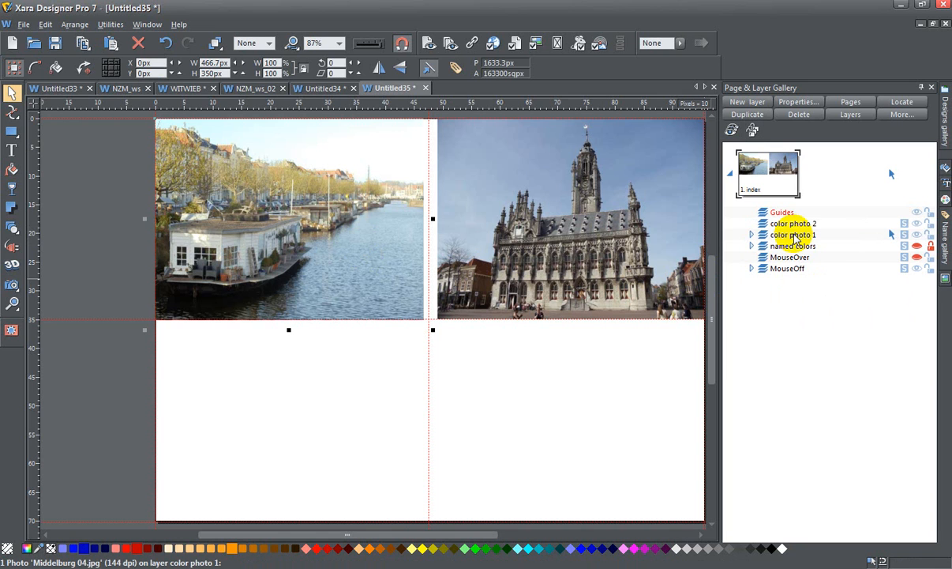
mouse_move(766, 237)
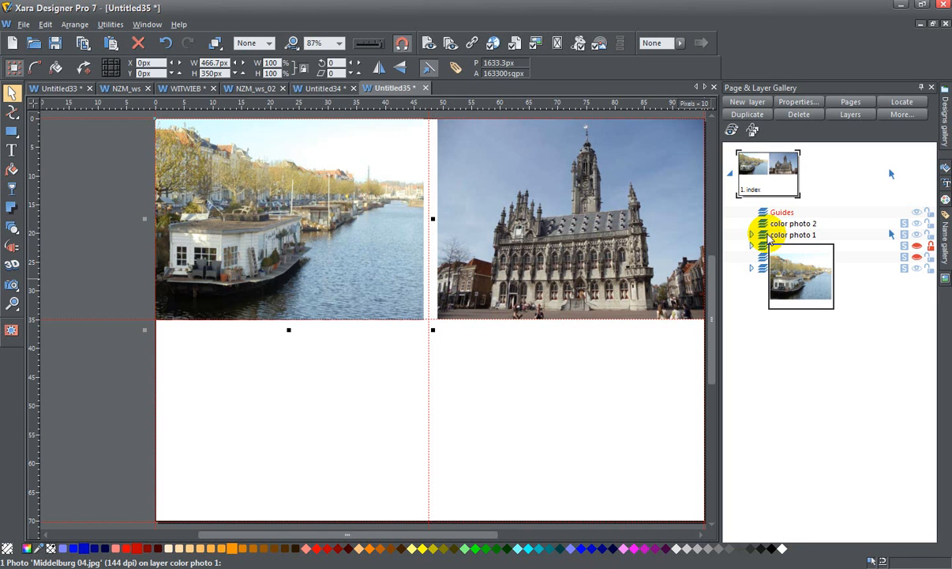
mouse_move(764, 270)
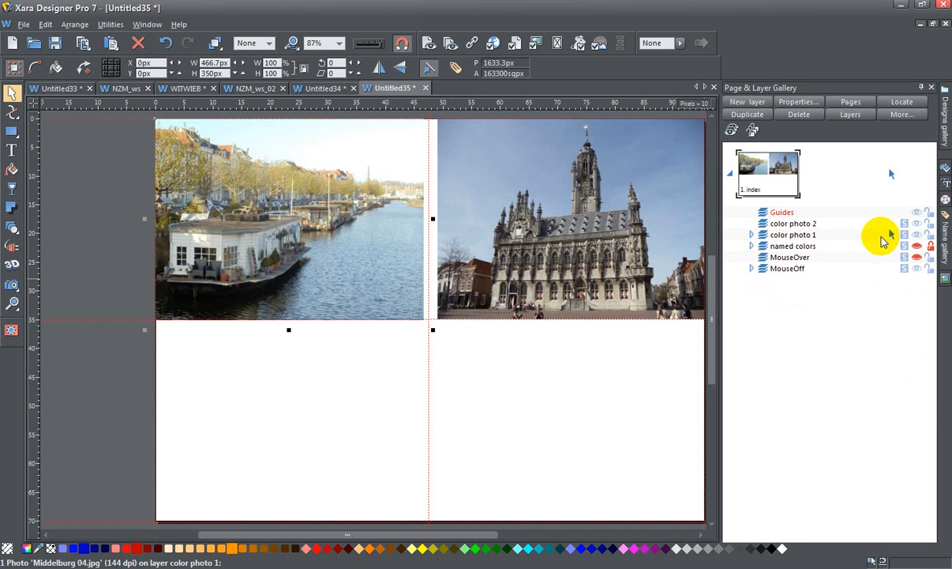
left_click(916, 234)
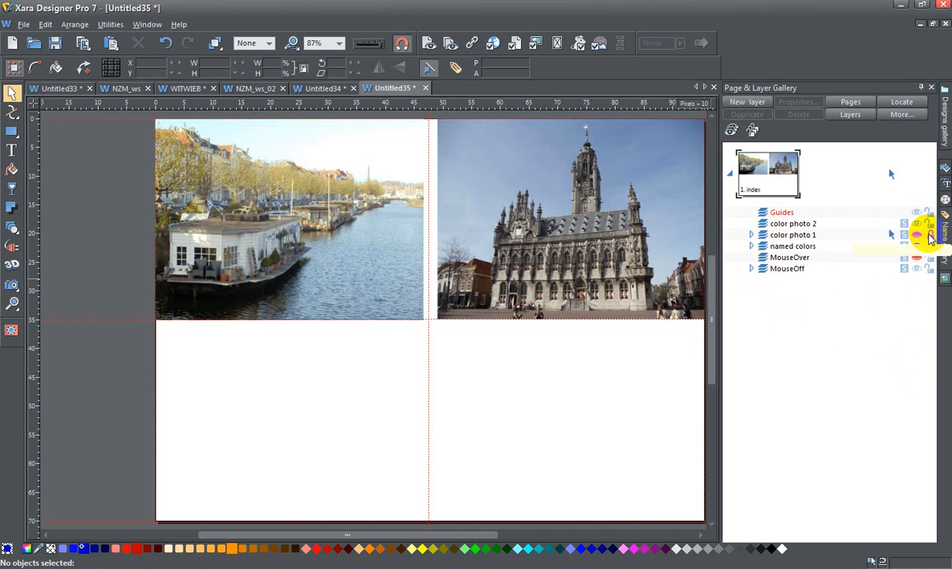
left_click(930, 235)
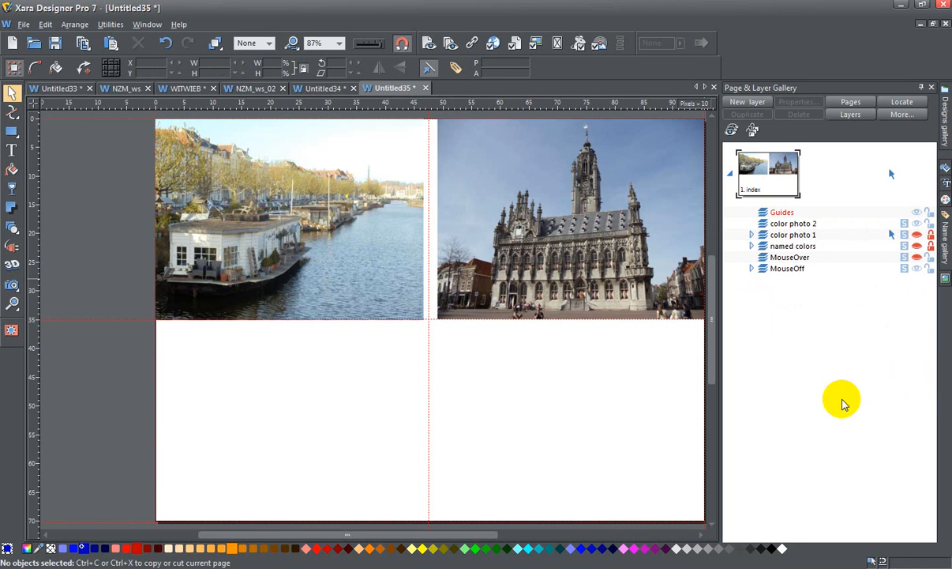
Step: Copy the town hall photo in place onto the color photo 2 layer, and hide and lock that layer
left_click(554, 220)
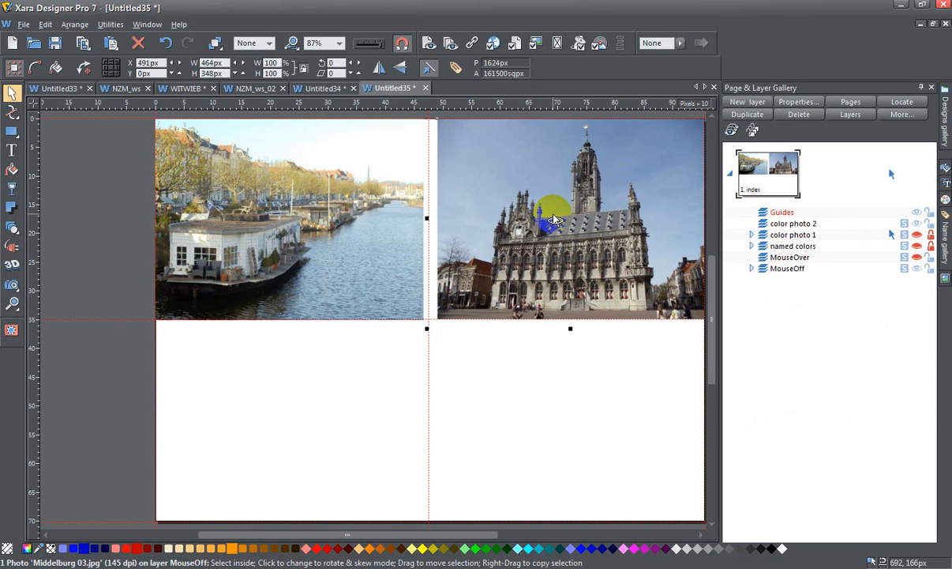
left_click(789, 224)
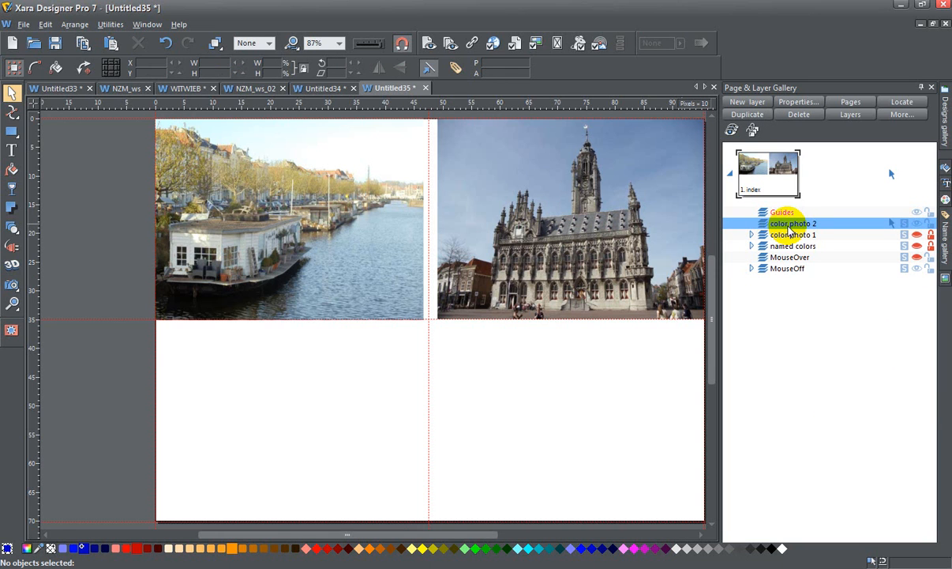
key("ctrl+shift+v")
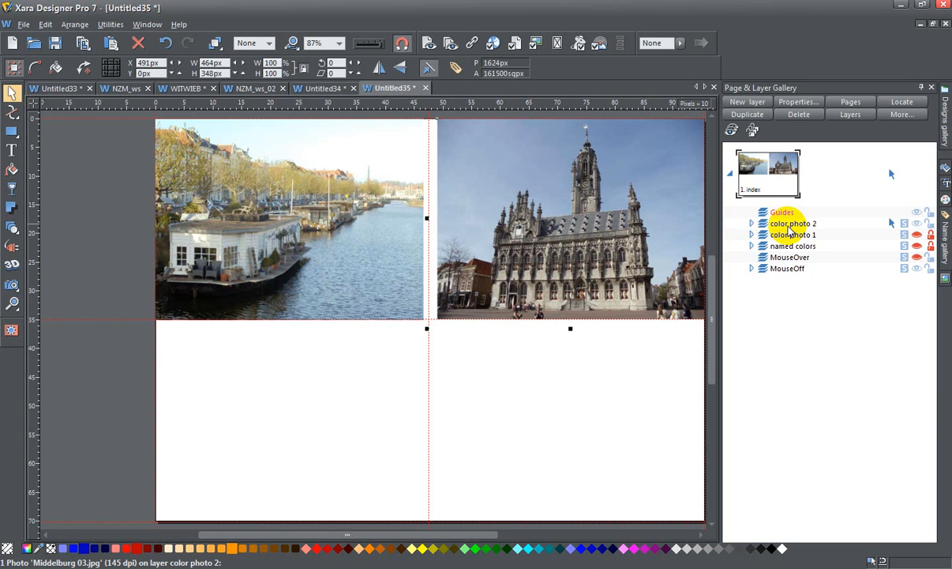
left_click(919, 224)
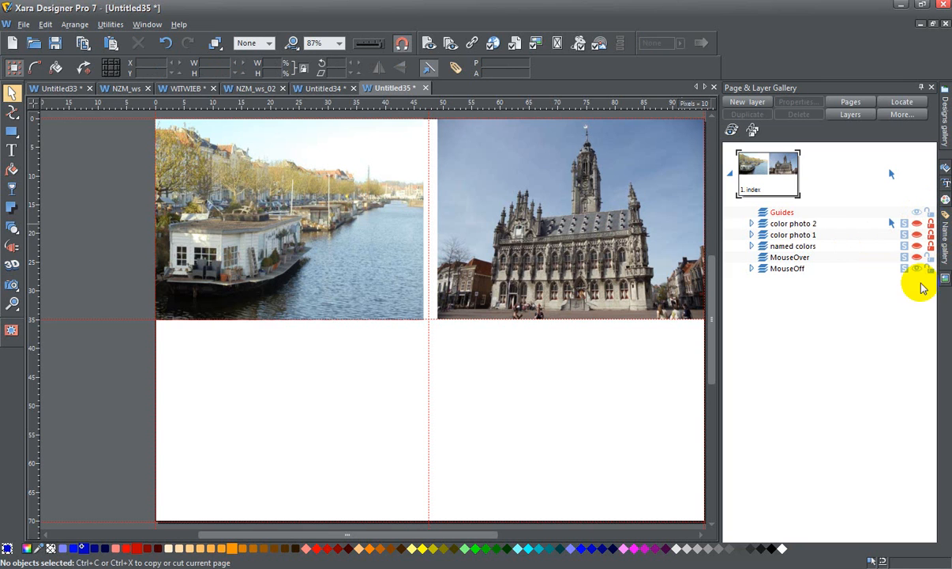
Step: Turn both photos on the MouseOff layer black and white by setting their saturation to -100 with the Photo tool
left_click(353, 223)
left_click(494, 233)
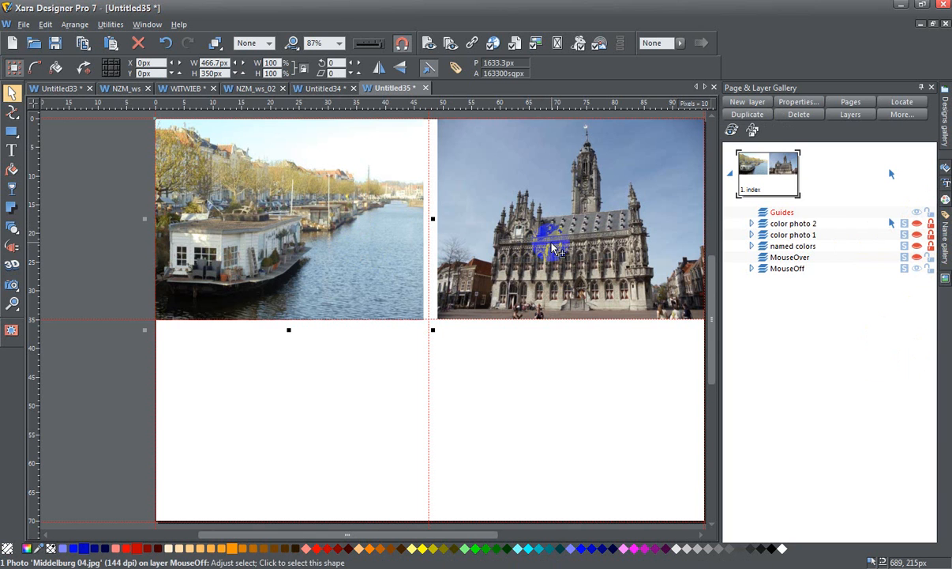
left_click(13, 287)
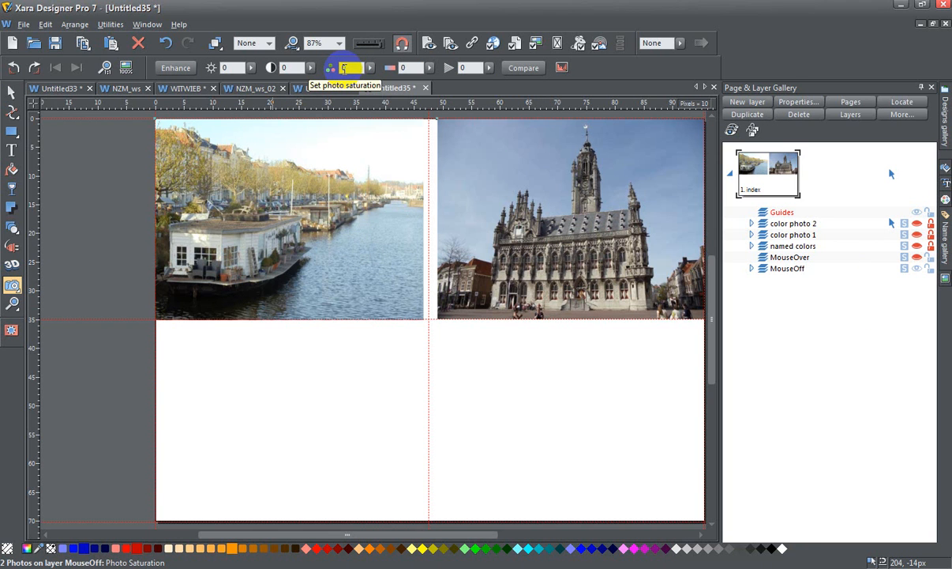
left_click(370, 69)
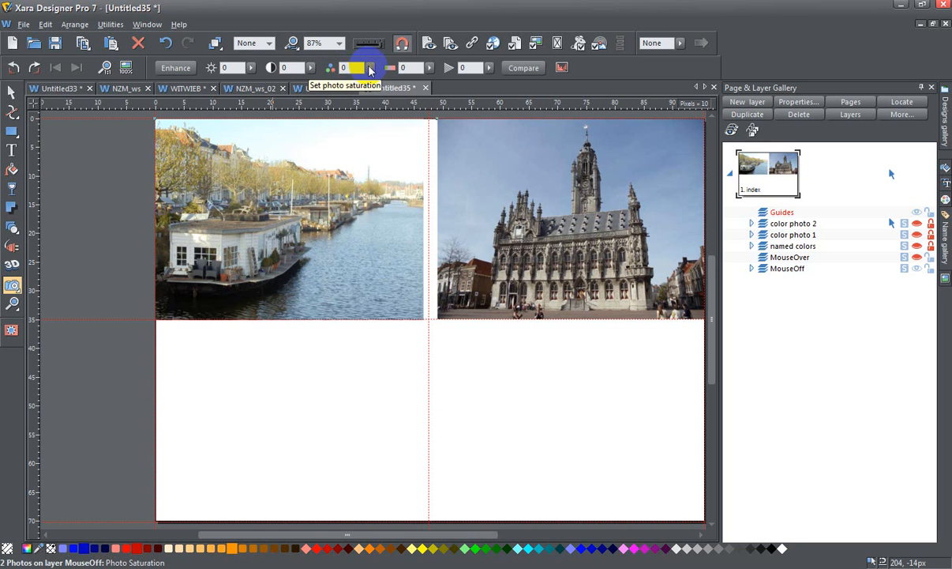
left_click(370, 70)
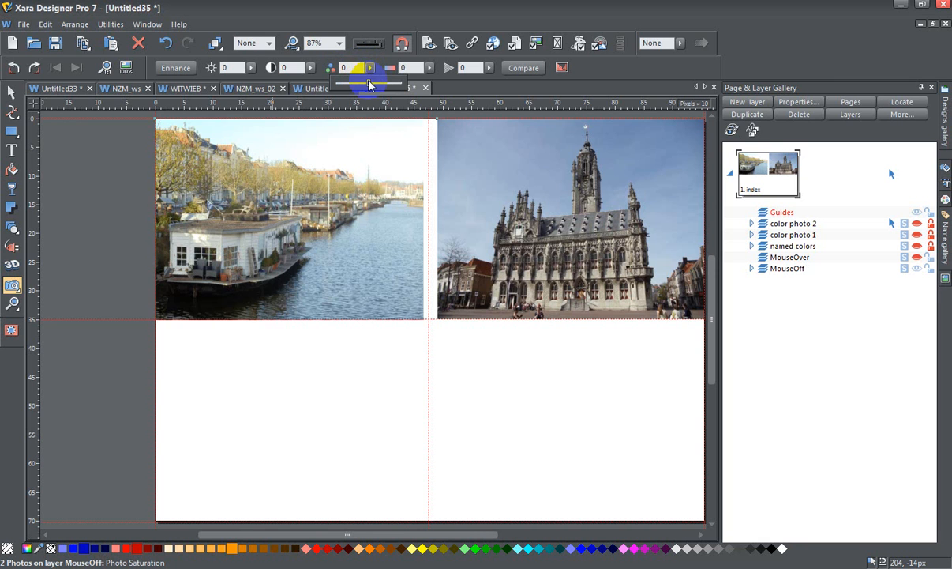
left_click_drag(370, 84, 326, 82)
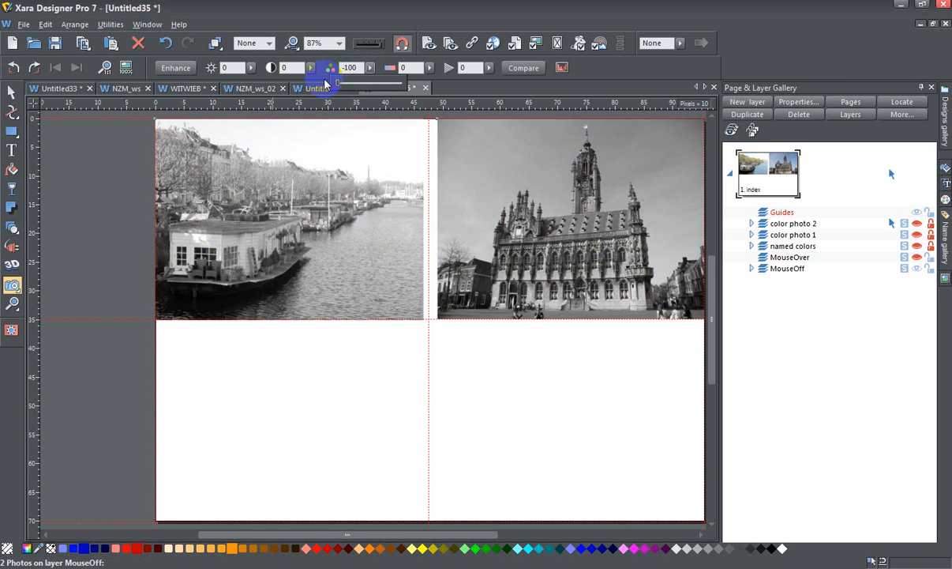
left_click(519, 449)
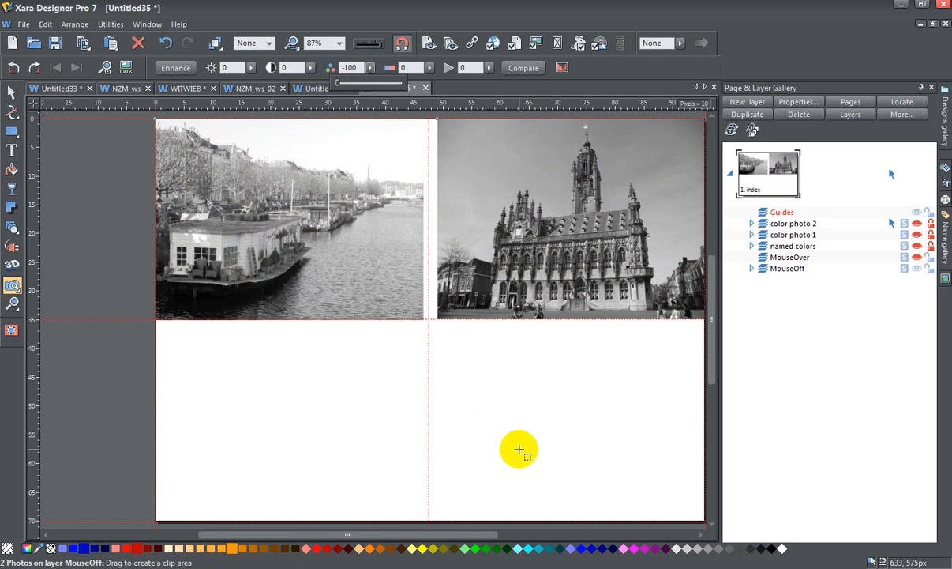
left_click(14, 93)
left_click(504, 350)
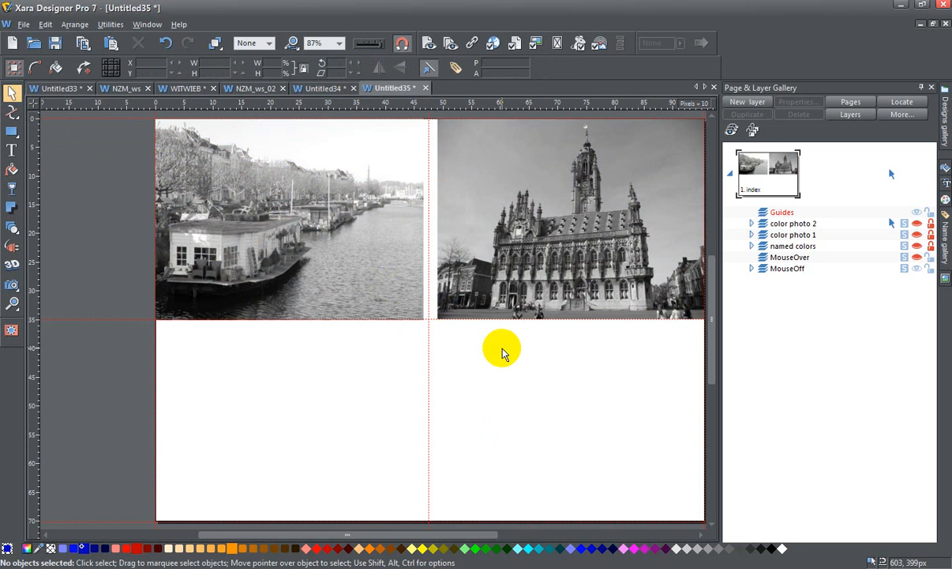
Step: Make the houseboat photo show the popup layer "color photo 1" on mouse-over in its web properties
left_click(291, 261)
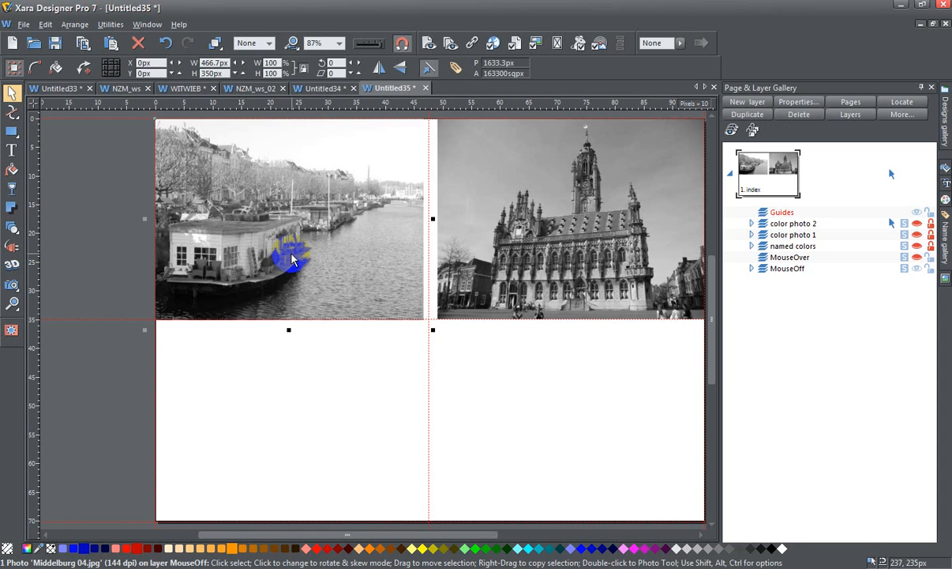
left_click(472, 45)
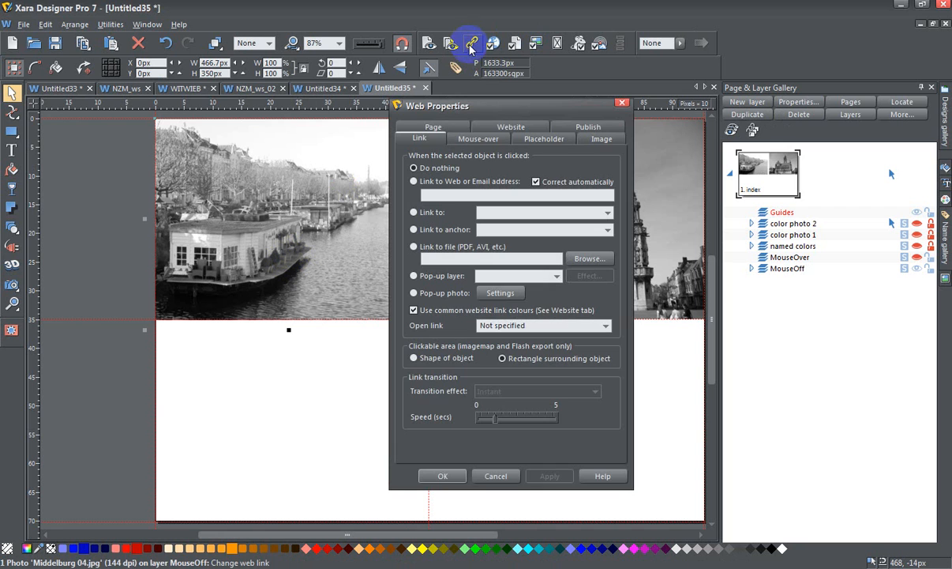
left_click(482, 141)
left_click(420, 226)
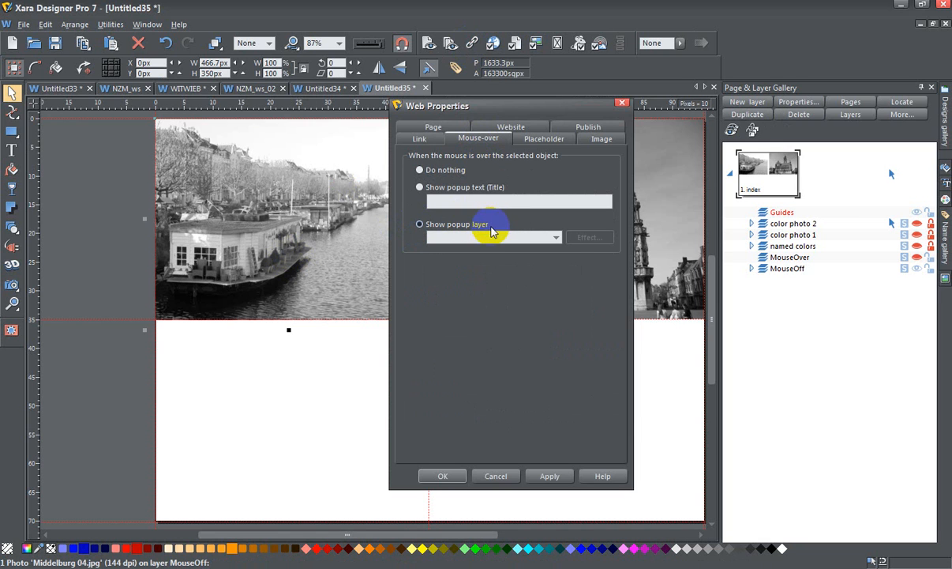
left_click(557, 238)
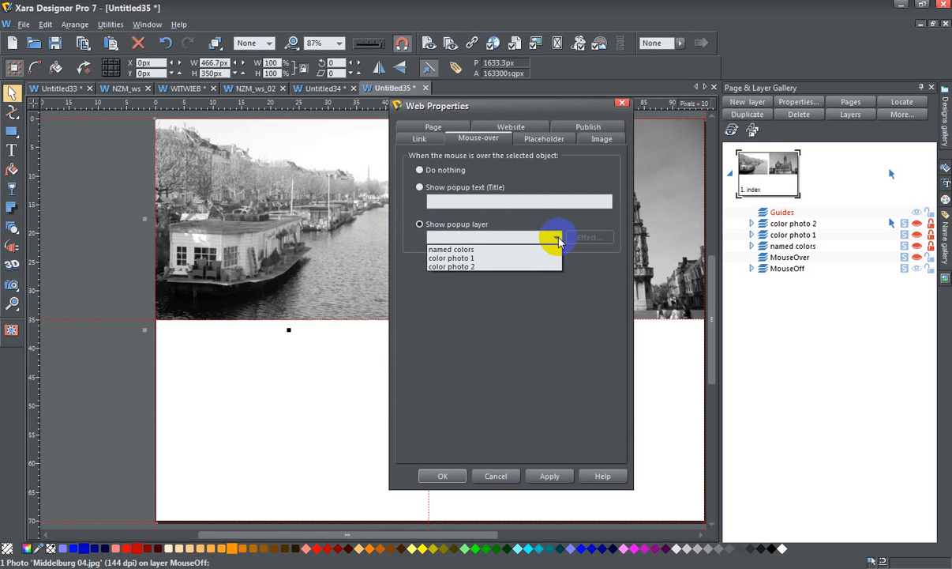
left_click(513, 258)
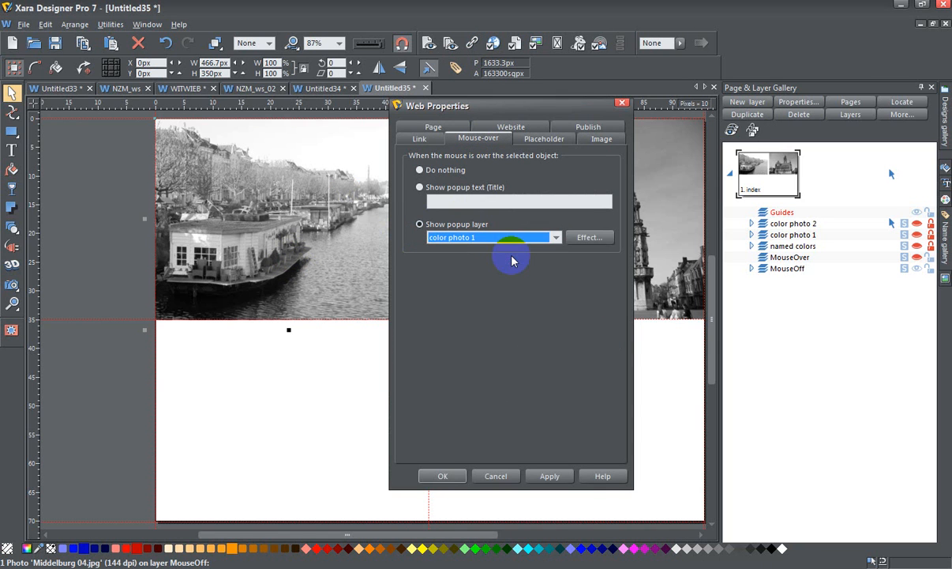
Step: Set the transition effect of the houseboat photo's popup layer to Fade and apply it
left_click(591, 238)
left_click(558, 265)
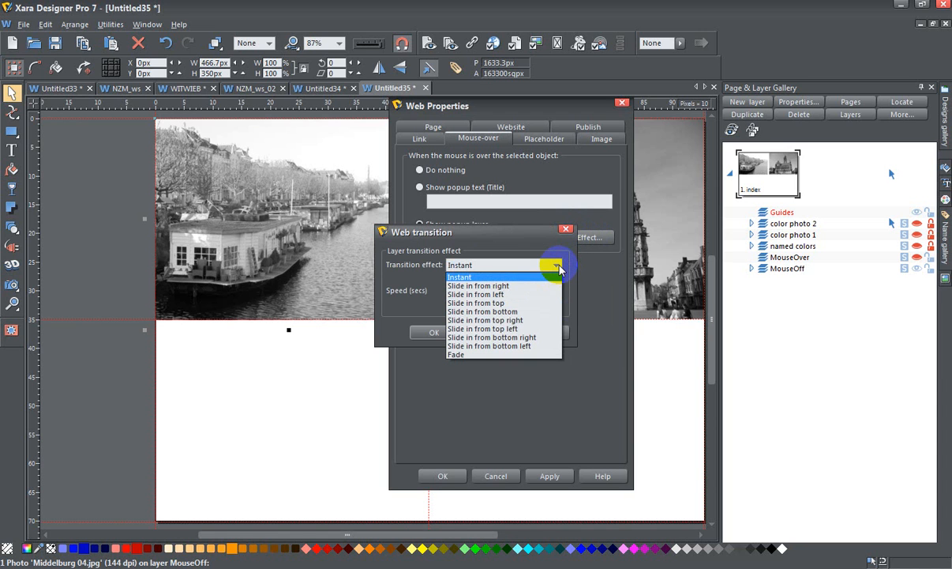
left_click(519, 356)
left_click(427, 334)
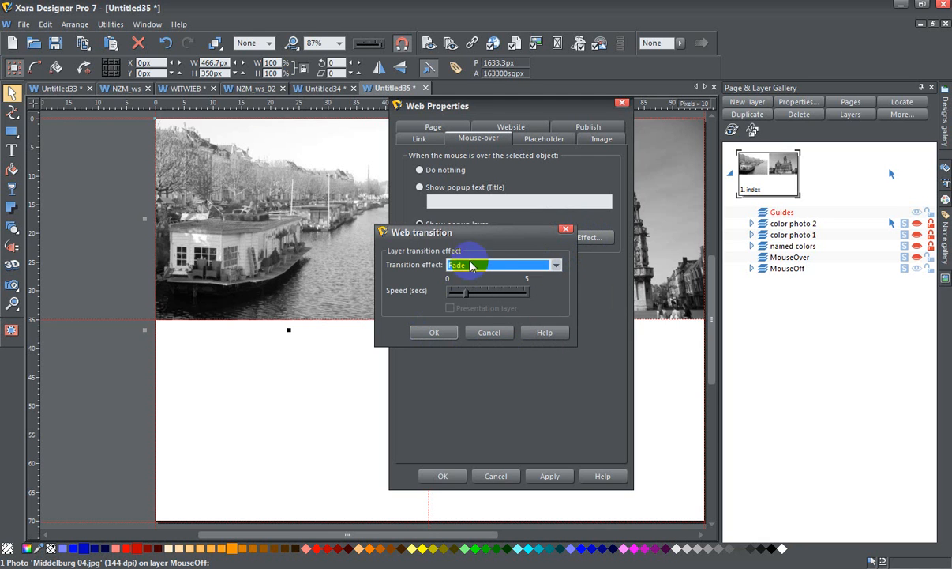
left_click(434, 333)
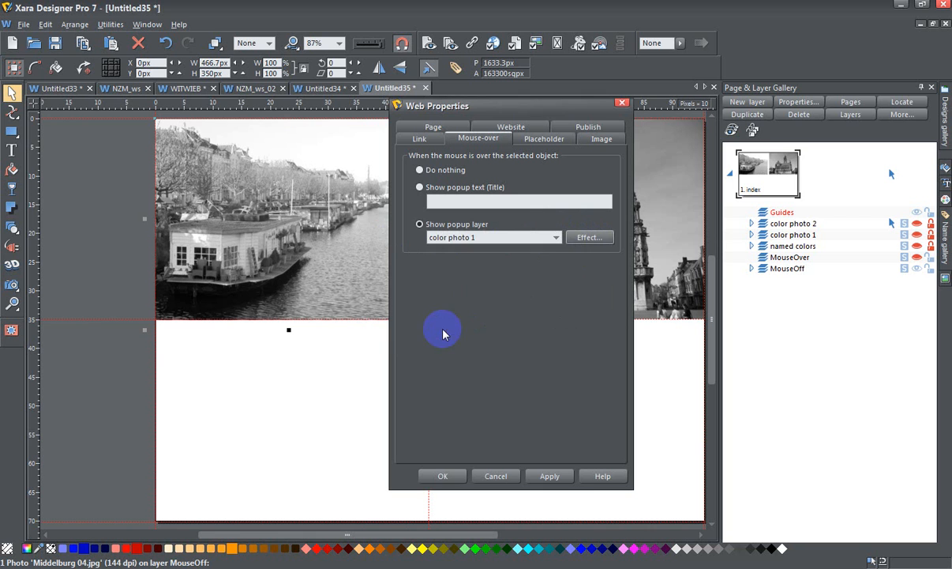
left_click(550, 477)
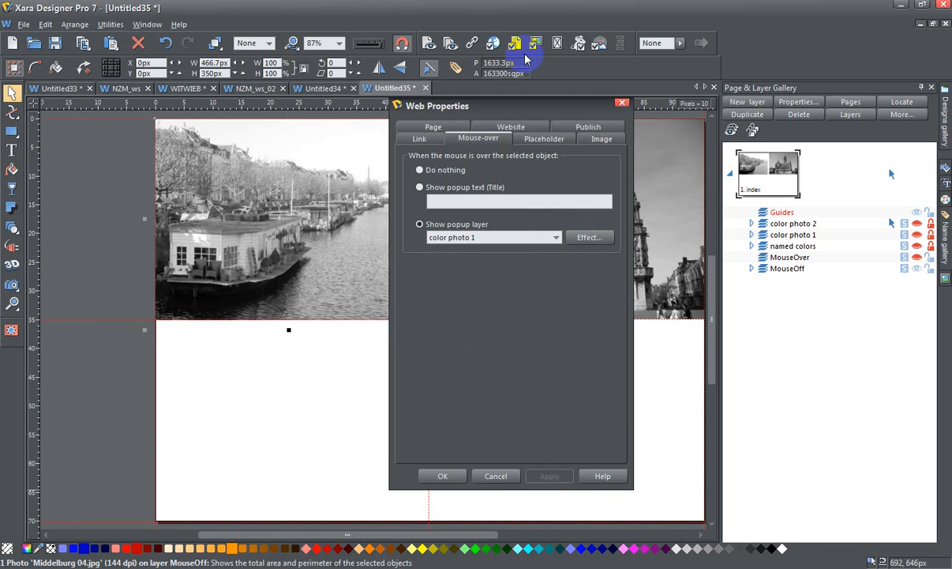
Step: Make the town hall photo show the popup layer "color photo 2" on mouse-over
left_click_drag(538, 111, 368, 115)
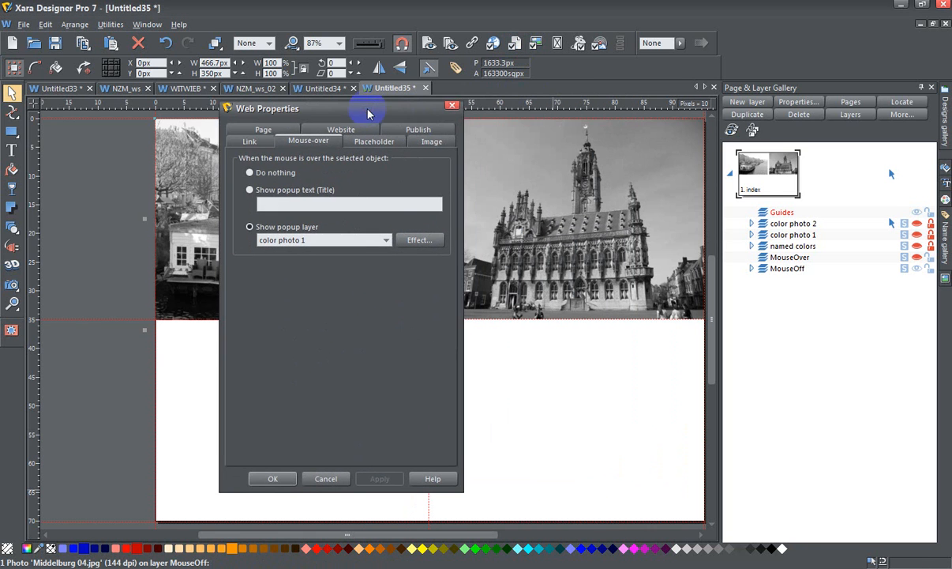
left_click(563, 144)
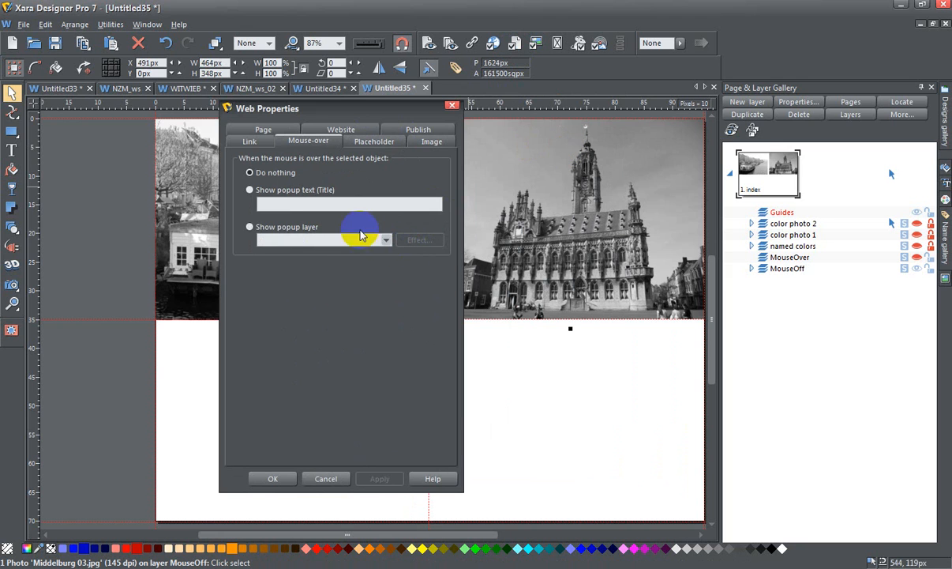
left_click(250, 227)
left_click(386, 241)
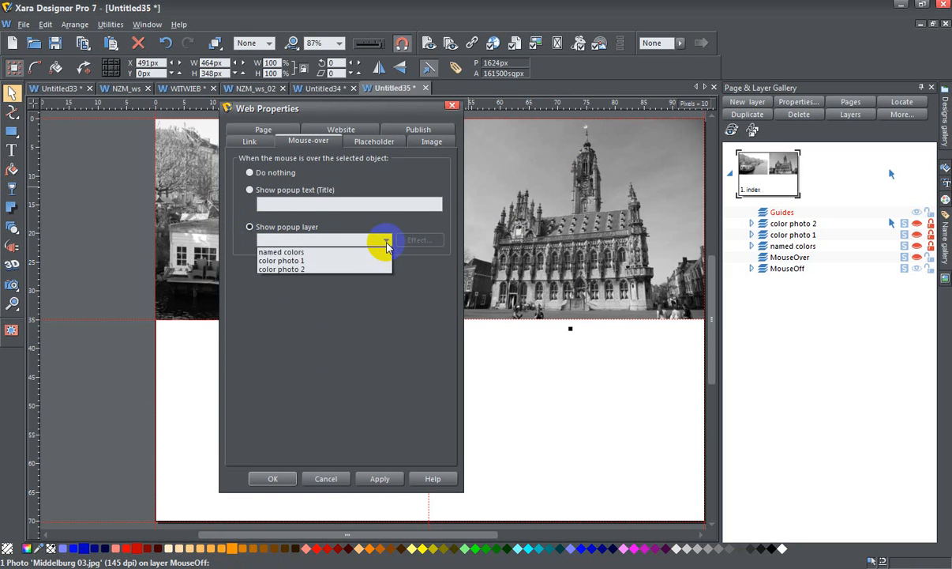
left_click(378, 266)
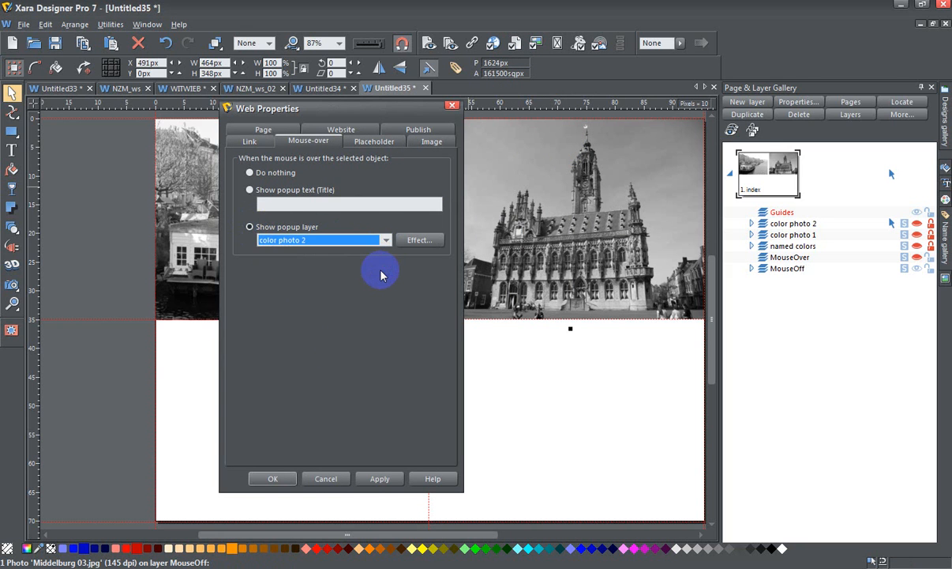
Step: Set the town hall photo's popup layer transition to Fade, apply it and close the web properties
left_click(419, 239)
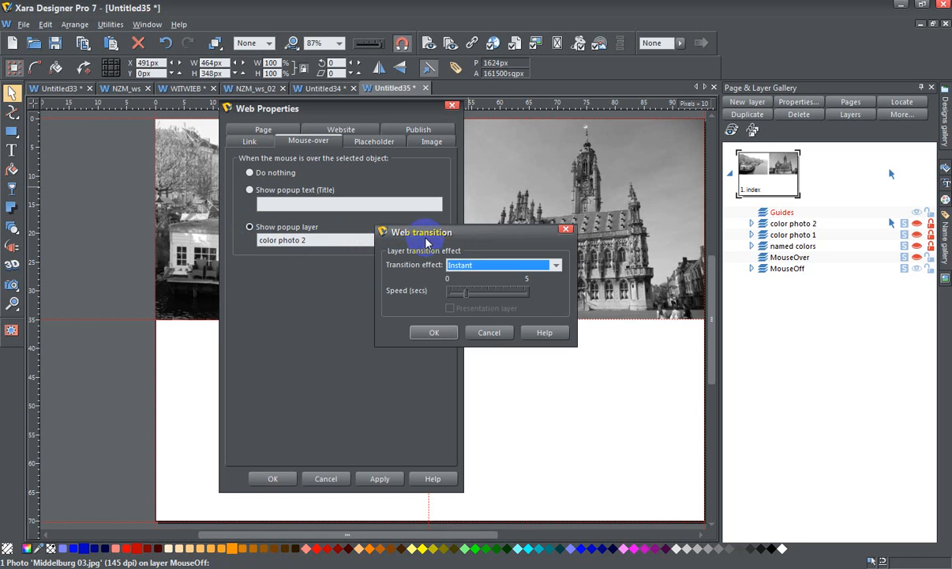
left_click(558, 272)
left_click(496, 355)
left_click(432, 332)
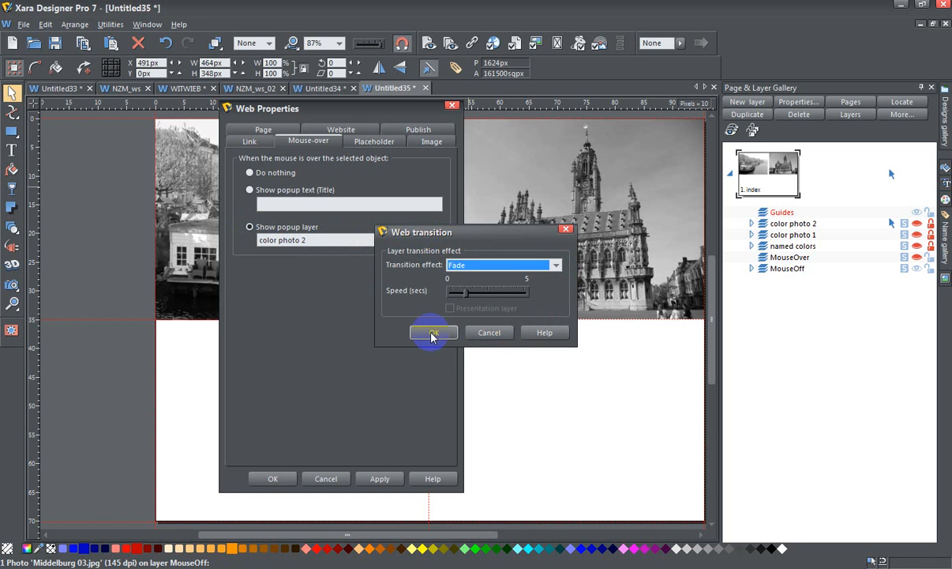
left_click(379, 479)
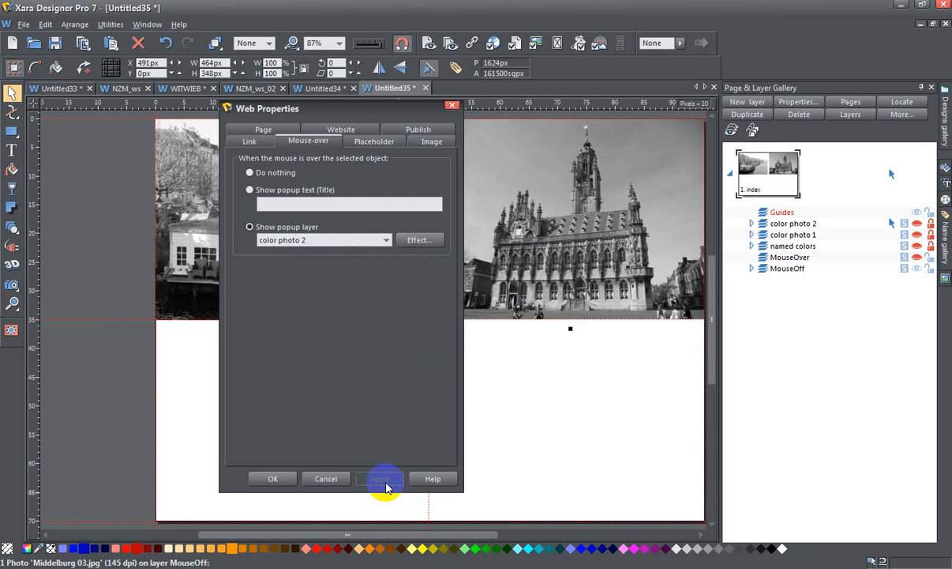
left_click(281, 475)
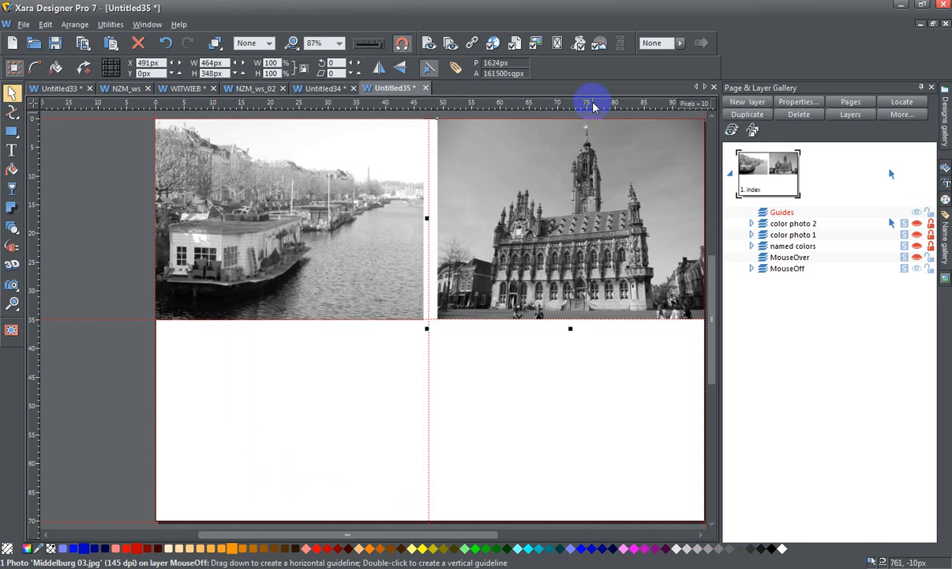
Step: Collapse the index page's layer list and preview the current page of the website
left_click(732, 177)
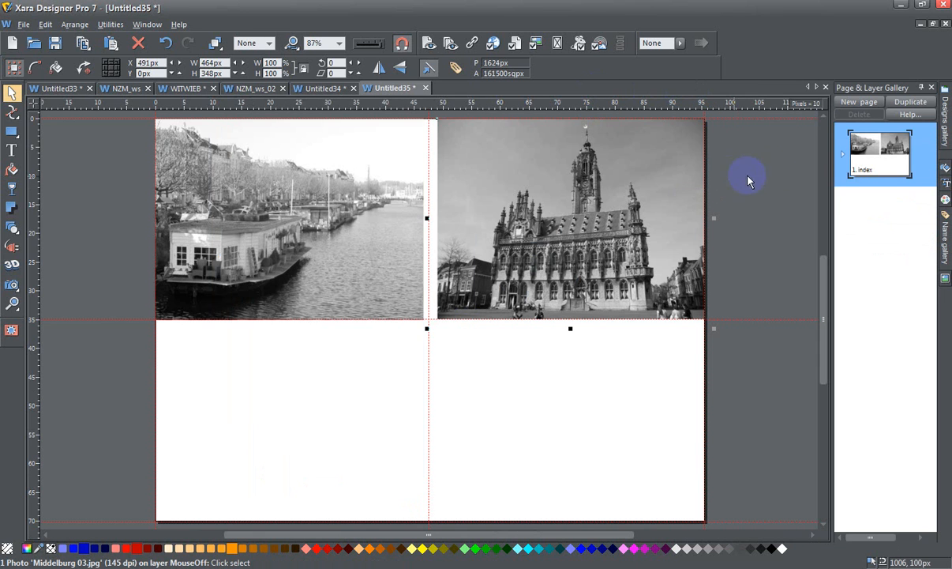
left_click(427, 43)
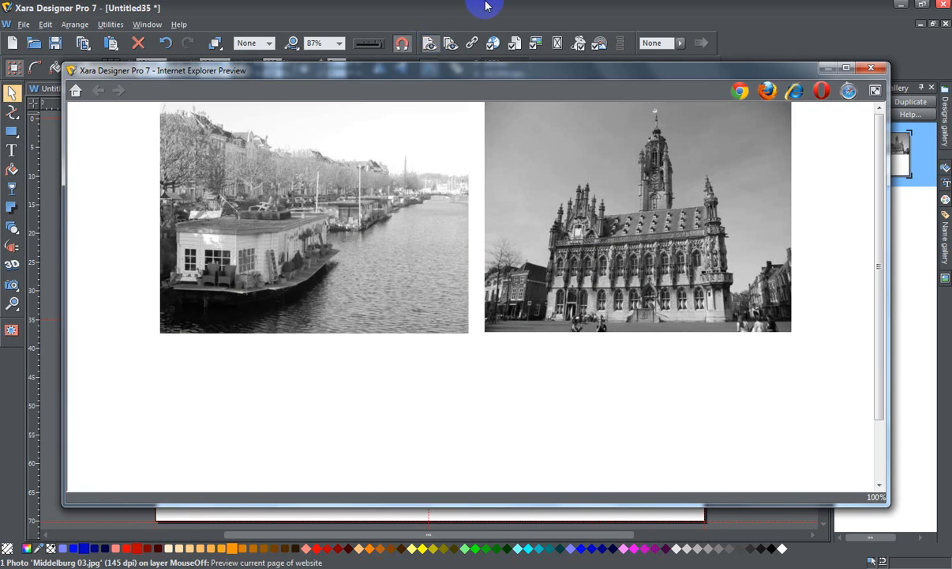